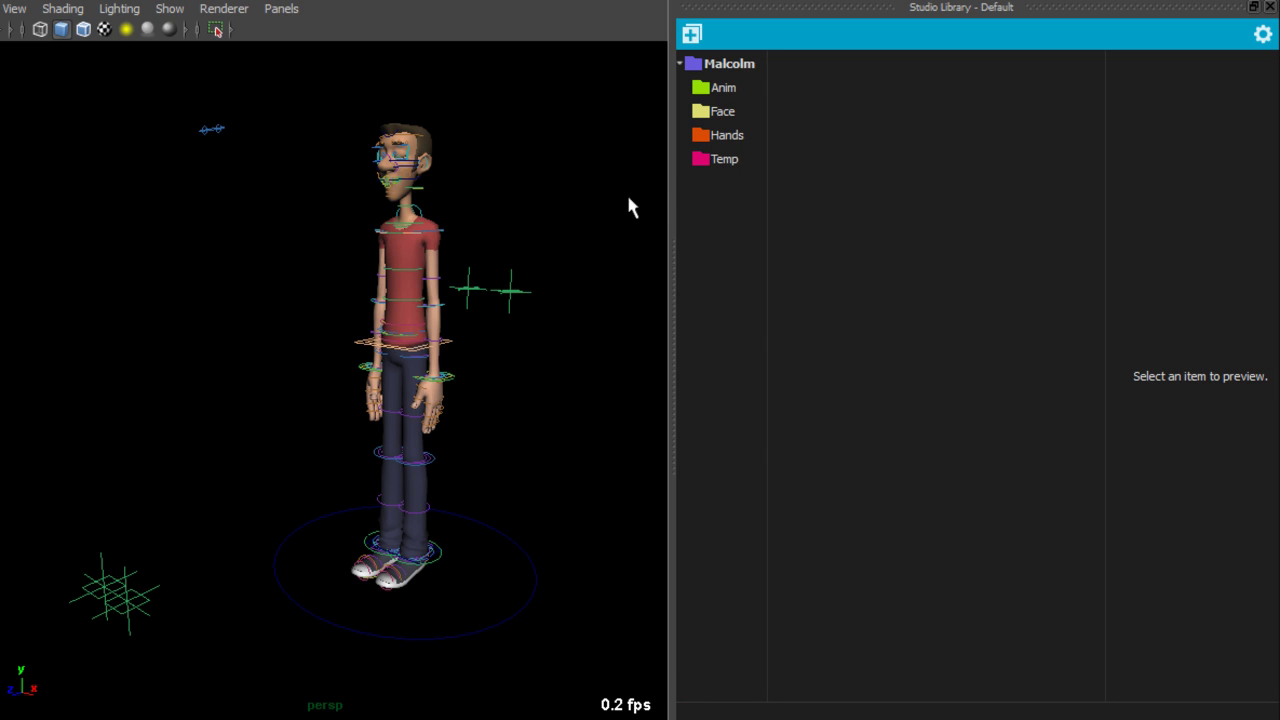
Show Malcolm's Face folder and preview scared.pose (95 objects).
left_click(722, 113)
left_click(922, 440)
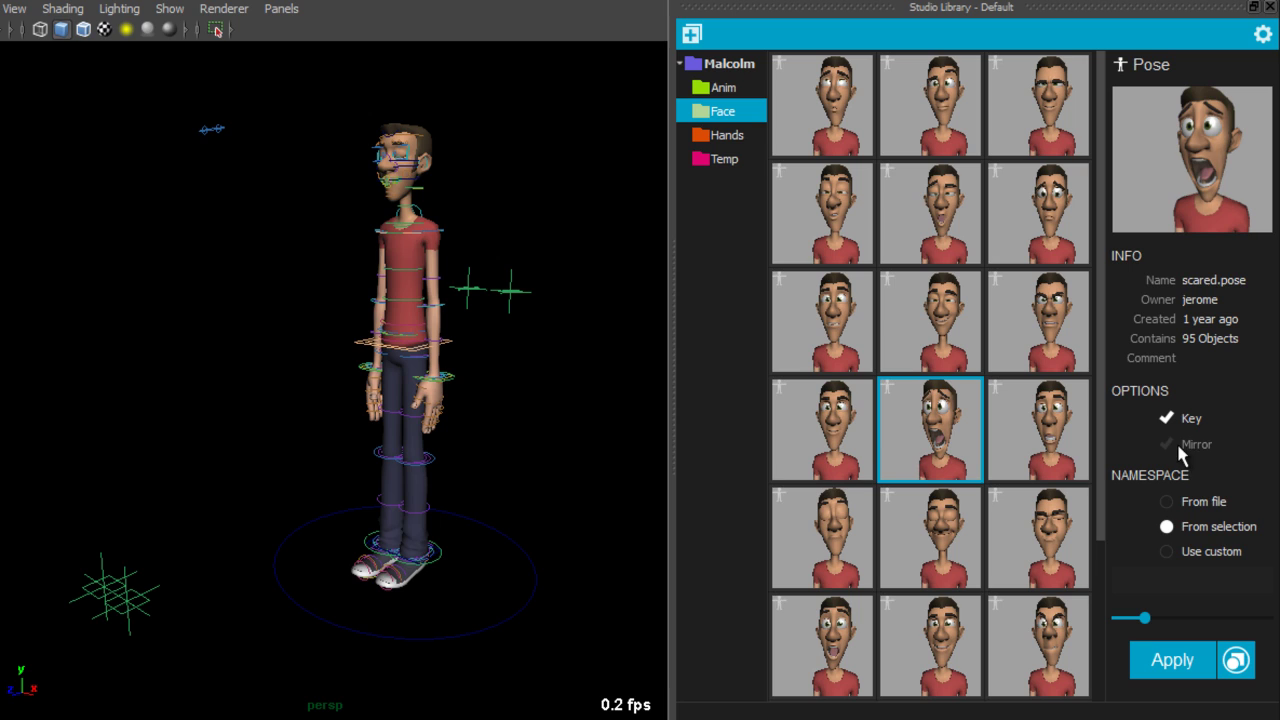
Start a new mirror table named malcolm with a captured thumbnail, selecting all rig controls.
left_click(693, 36)
left_click(714, 131)
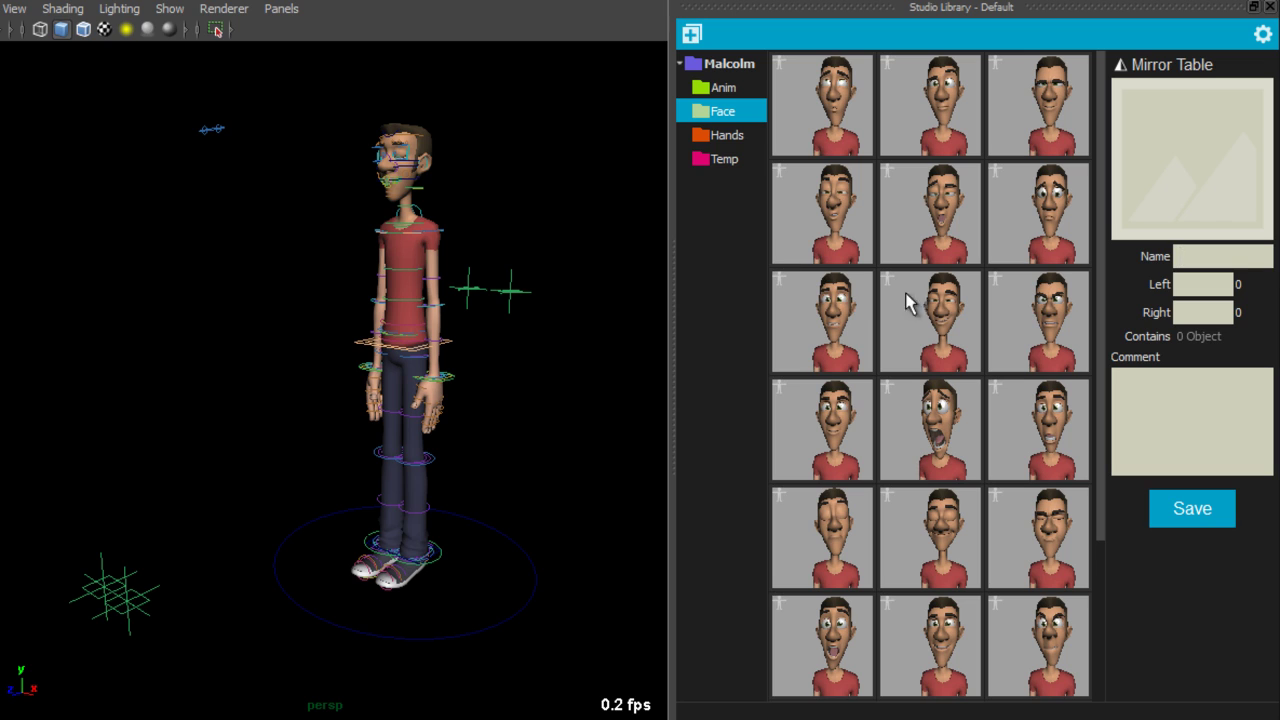
left_click(1183, 155)
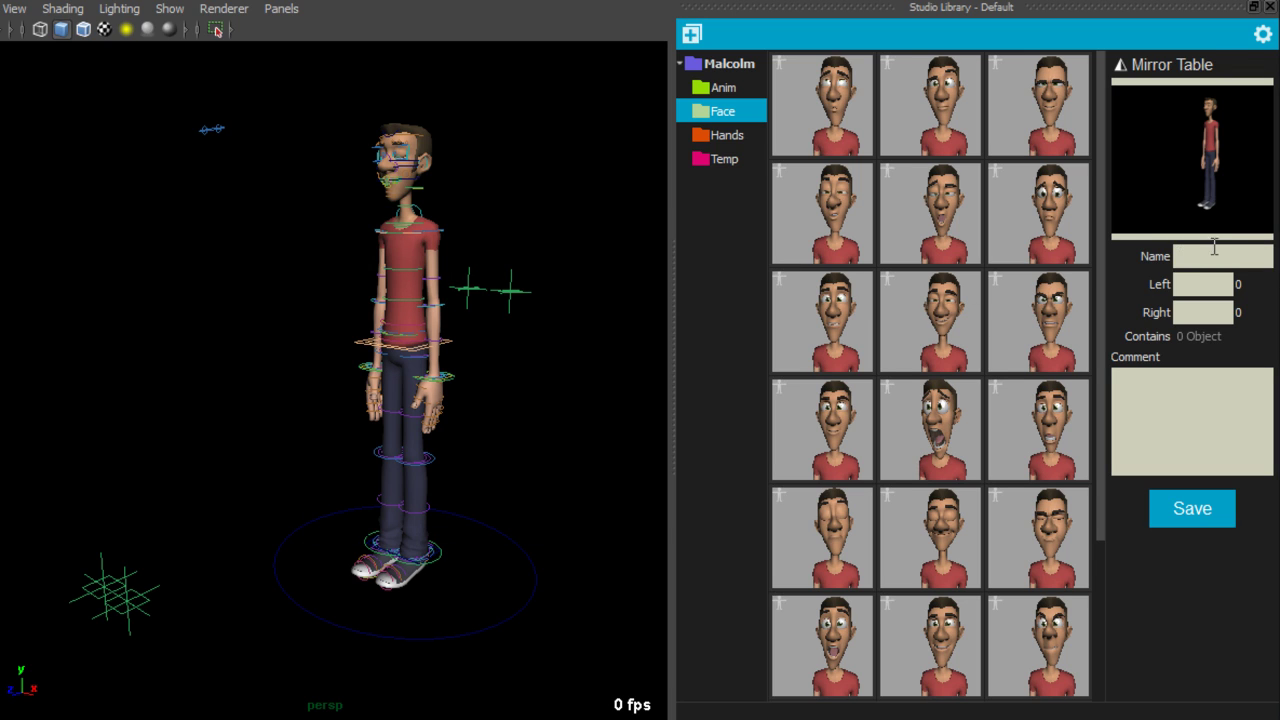
type("malcolm")
left_click_drag(34, 79, 571, 652)
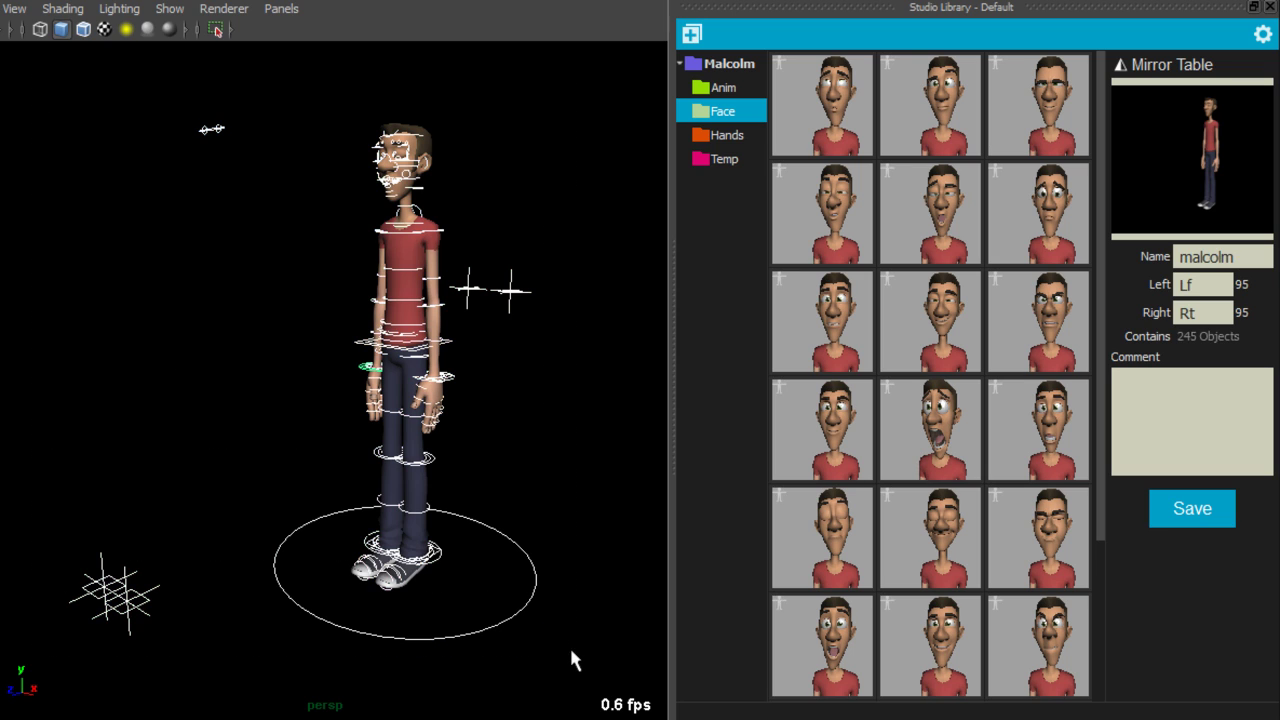
Set Lf as the left and Rt as the right identifier, then save the mirror table.
double_click(1203, 286)
left_click_drag(1214, 313, 1176, 313)
left_click(1210, 283)
left_click_drag(1210, 283, 1176, 285)
left_click_drag(1228, 312, 1172, 313)
left_click(1172, 512)
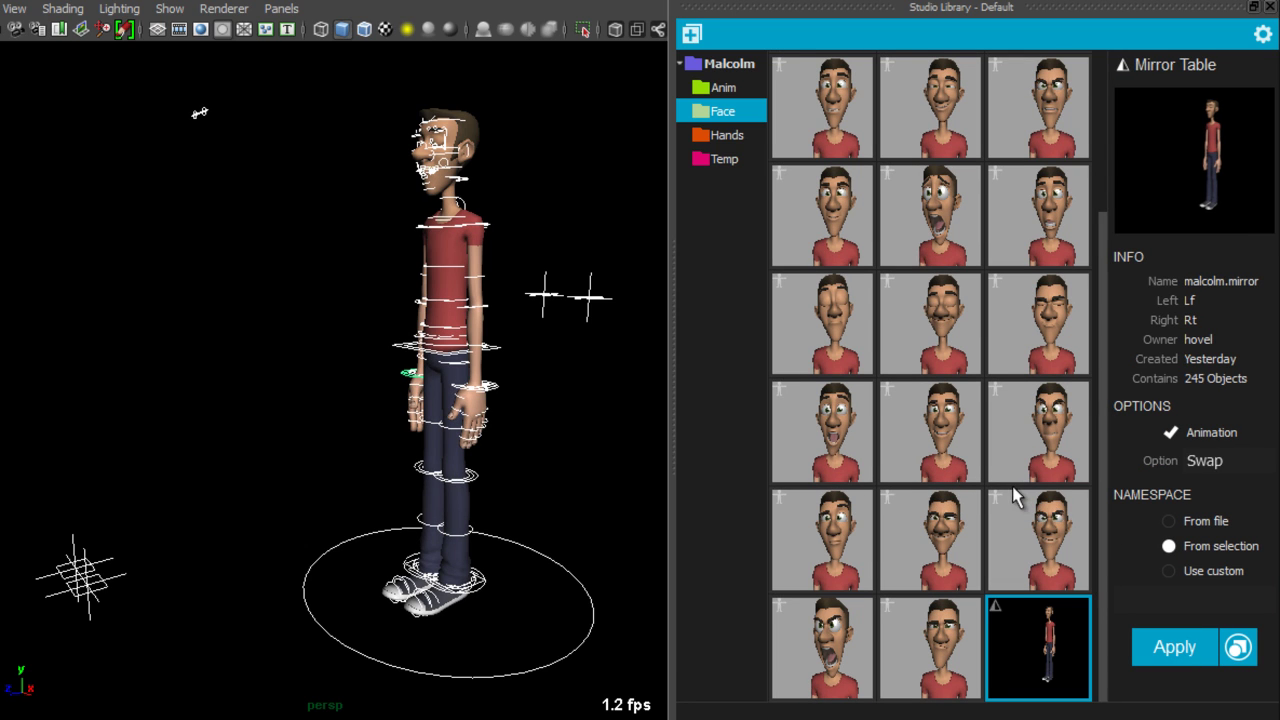
Select surprised.pose, clear the rig selection, and switch to the front view.
left_click(812, 530)
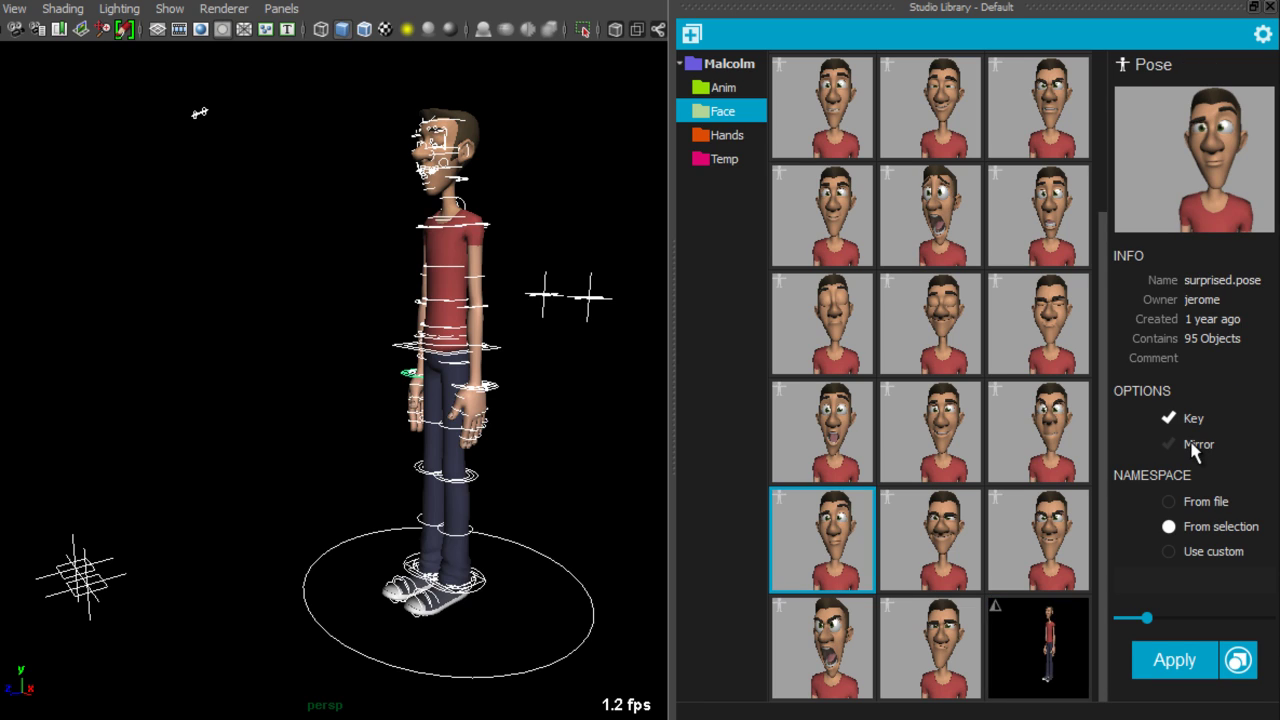
mouse_move(1195, 452)
left_click(317, 160)
key("space")
left_click_drag(327, 145, 327, 188)
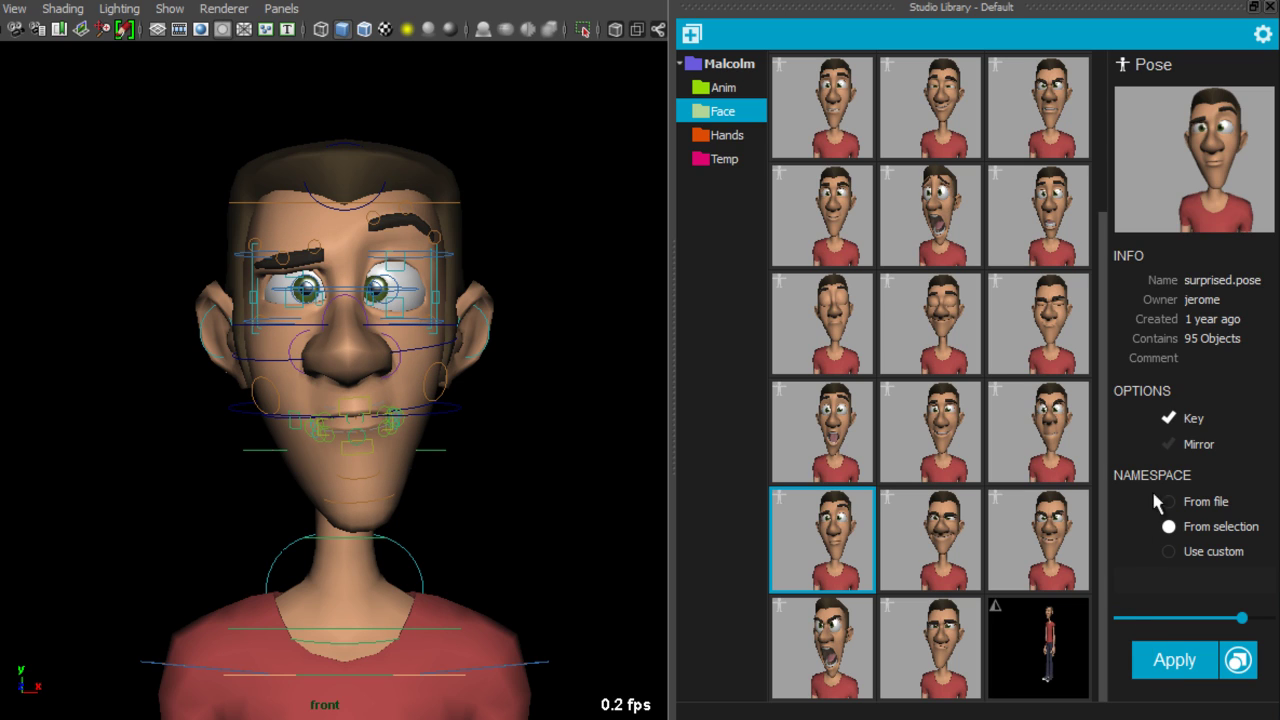
Apply the surprised pose mirrored onto the face, then blend it to 130%.
left_click(1190, 446)
left_click(1163, 661)
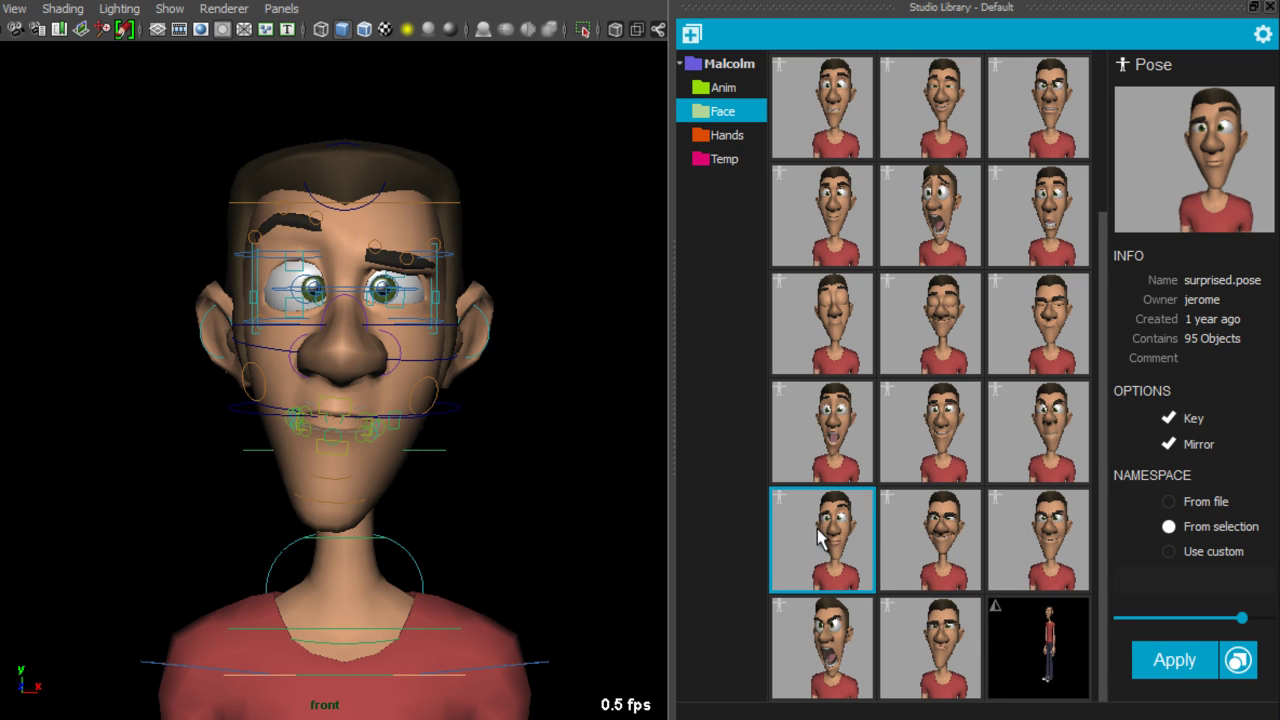
middle_click_drag(837, 543, 884, 534)
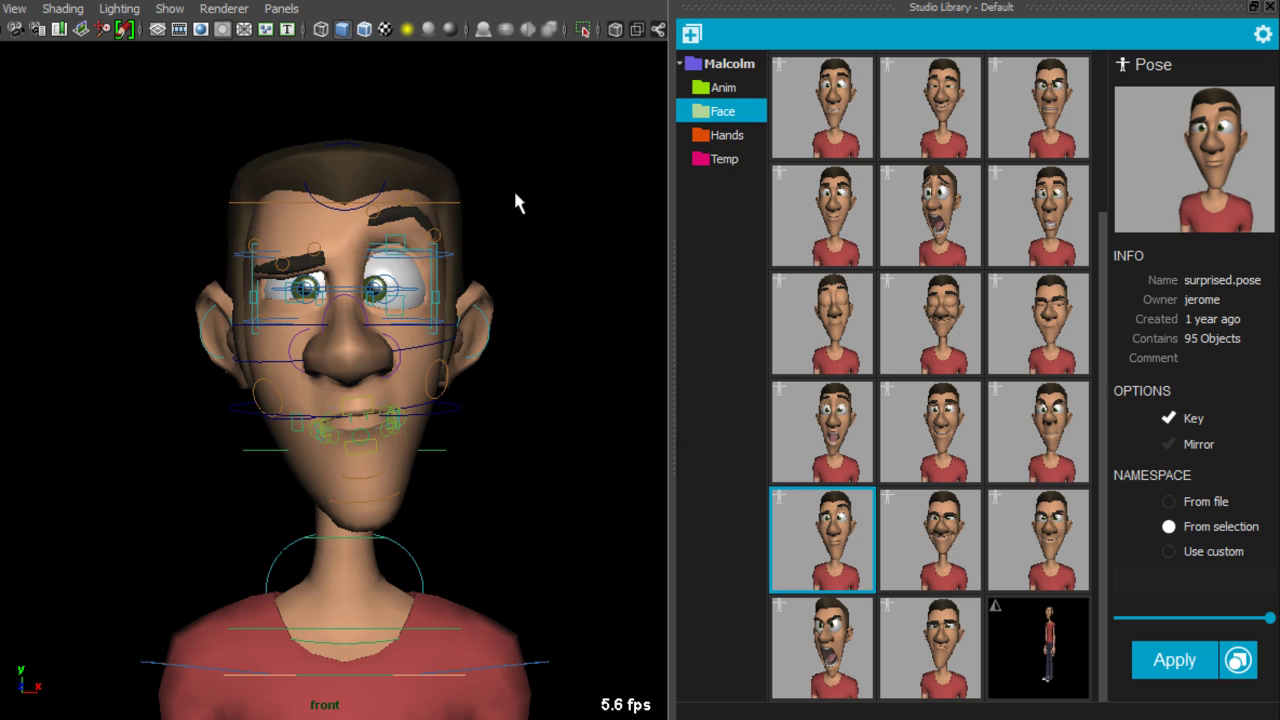
Return to the perspective view and show the time slider.
key("space")
left_click_drag(513, 188, 516, 76)
key("space")
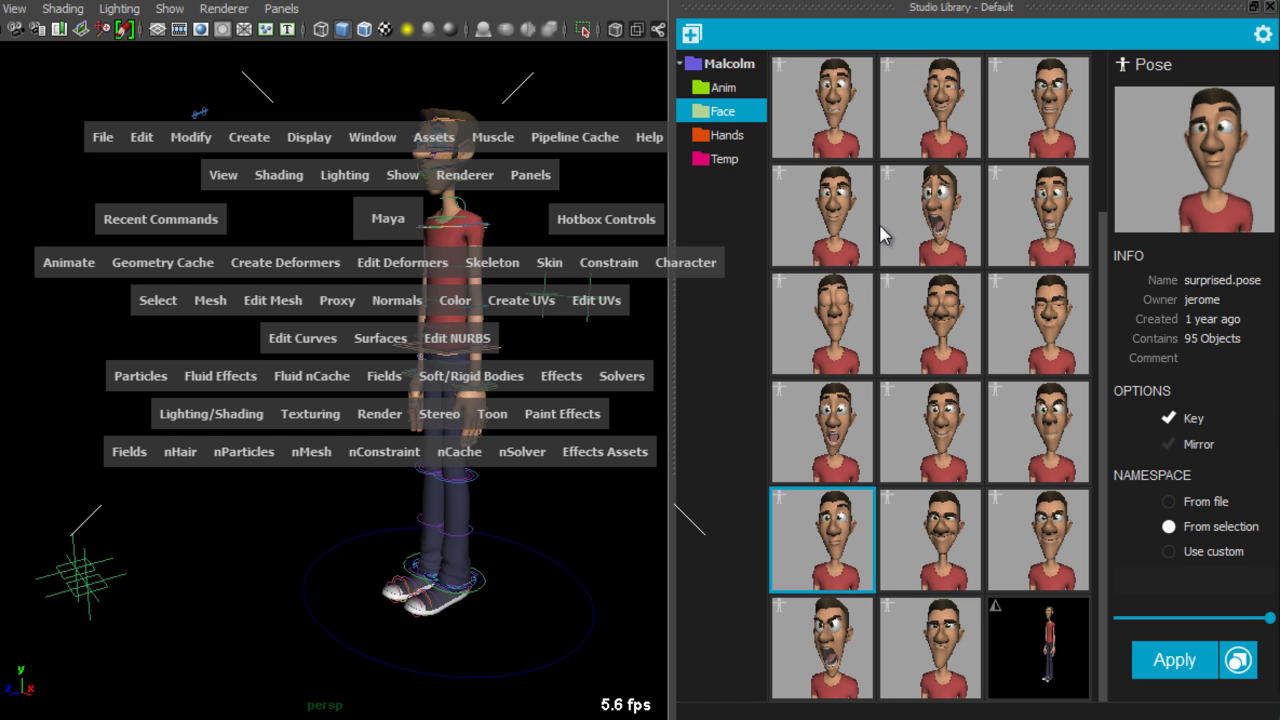
left_click(886, 236)
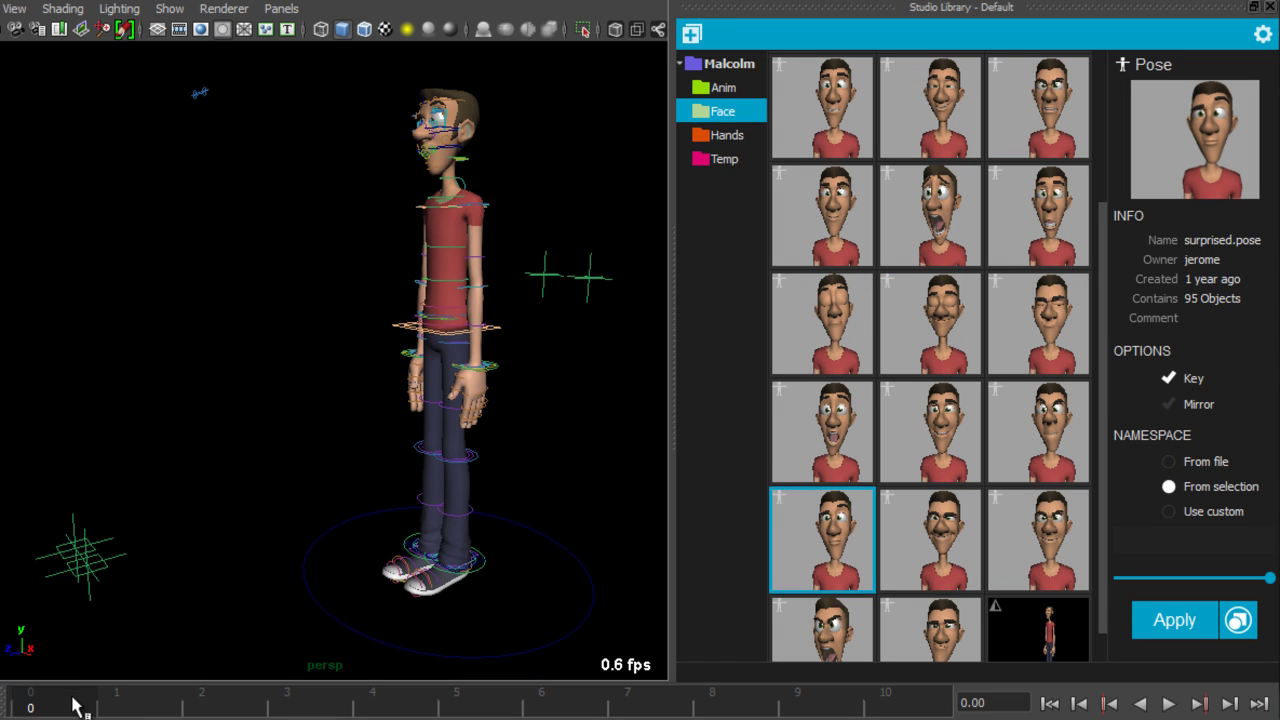
Play and scrub the animation, stop at frame 10, and select all rig controls.
key("alt+v")
mouse_move(494, 712)
left_mouse_down()
mouse_move(892, 708)
mouse_move(569, 697)
mouse_move(1043, 669)
left_mouse_up()
key("alt+v")
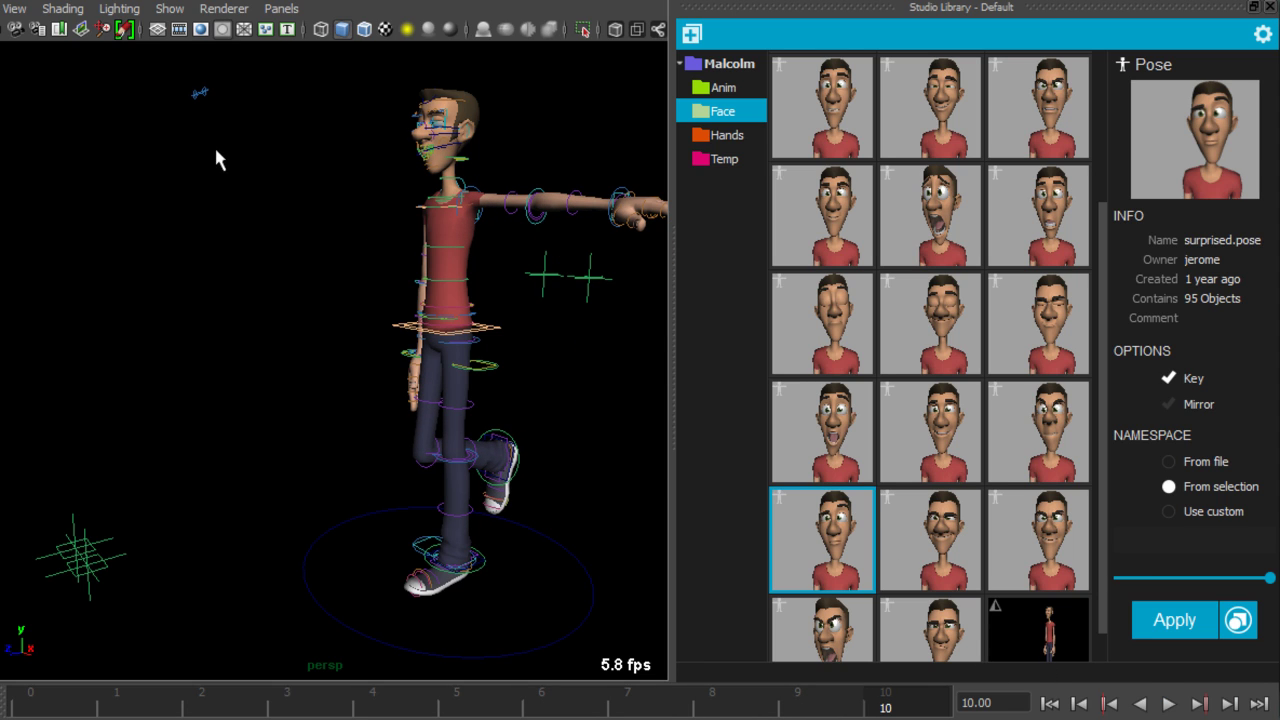
left_click_drag(56, 84, 705, 636)
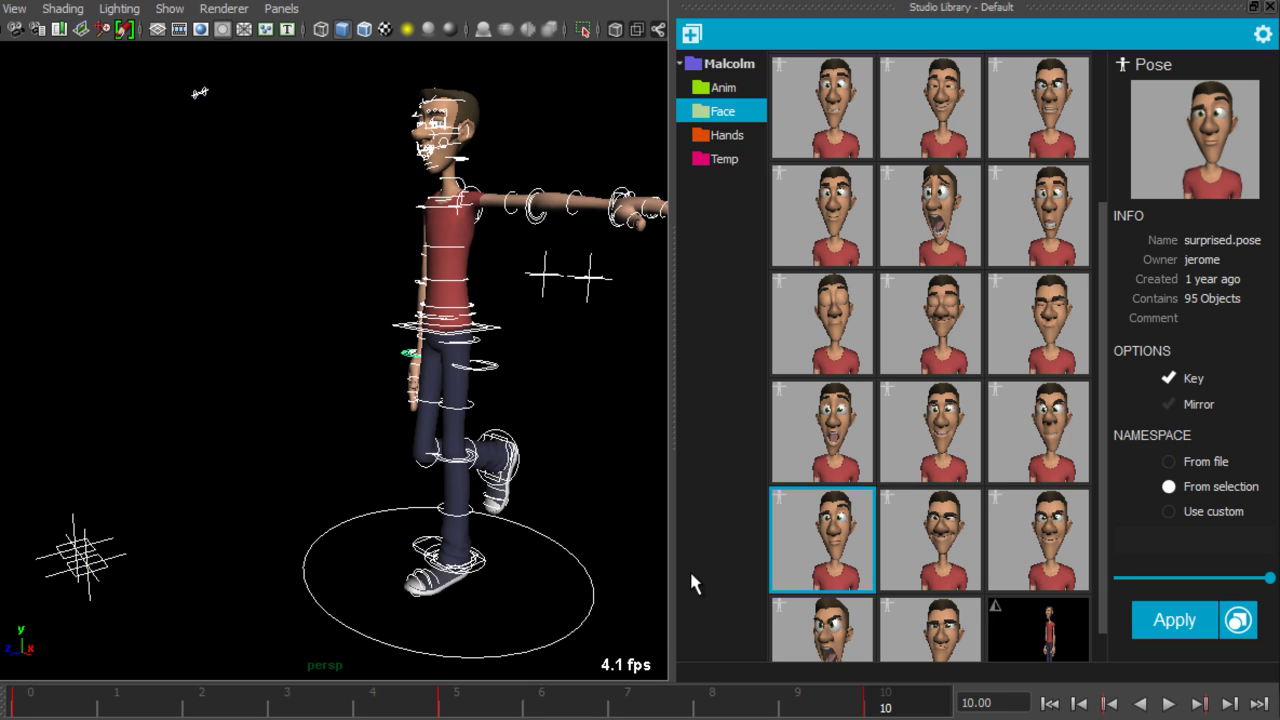
Mirror Malcolm's animation with malcolm.mirror and play it back, stopping at frame 10.
left_click(1040, 626)
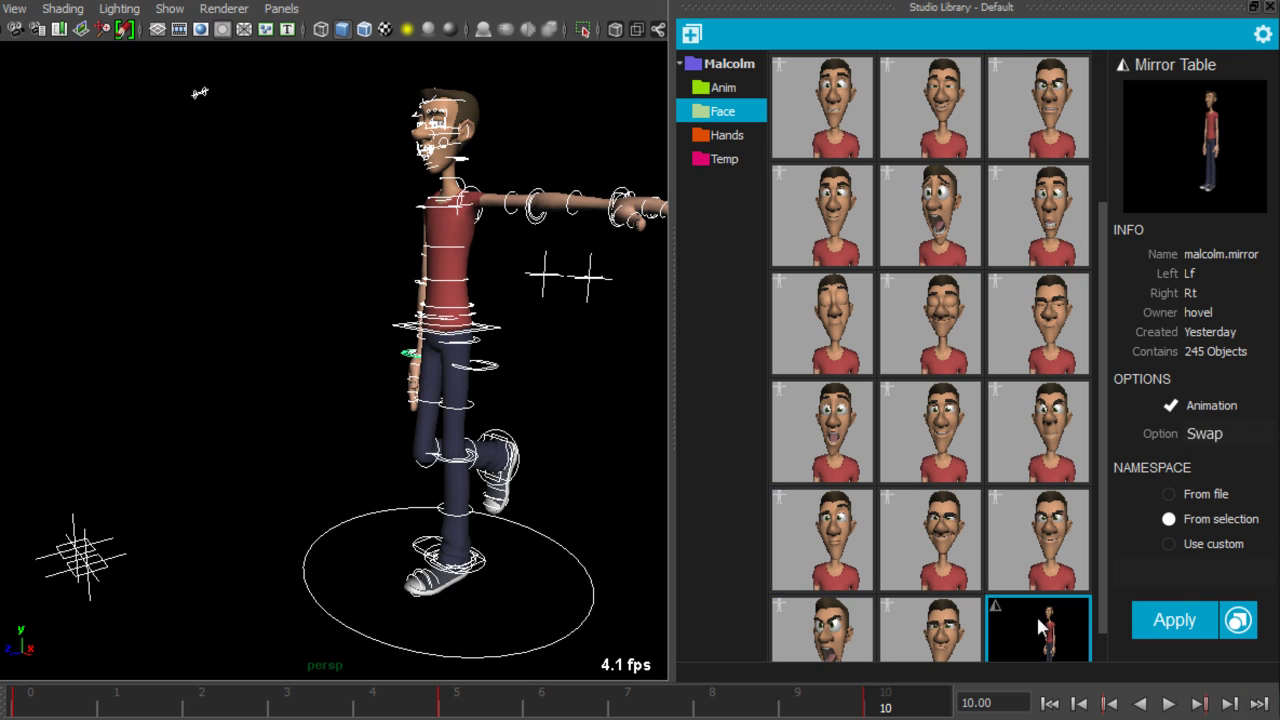
left_click(1163, 628)
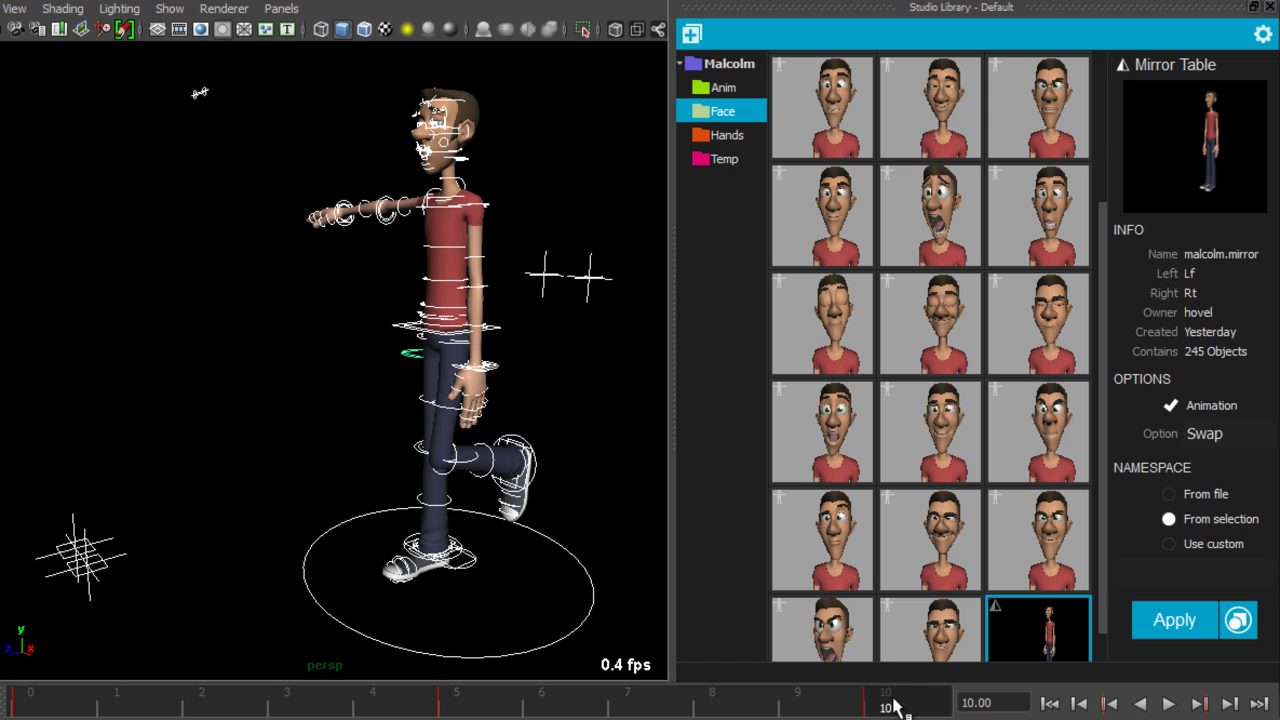
key("alt+v")
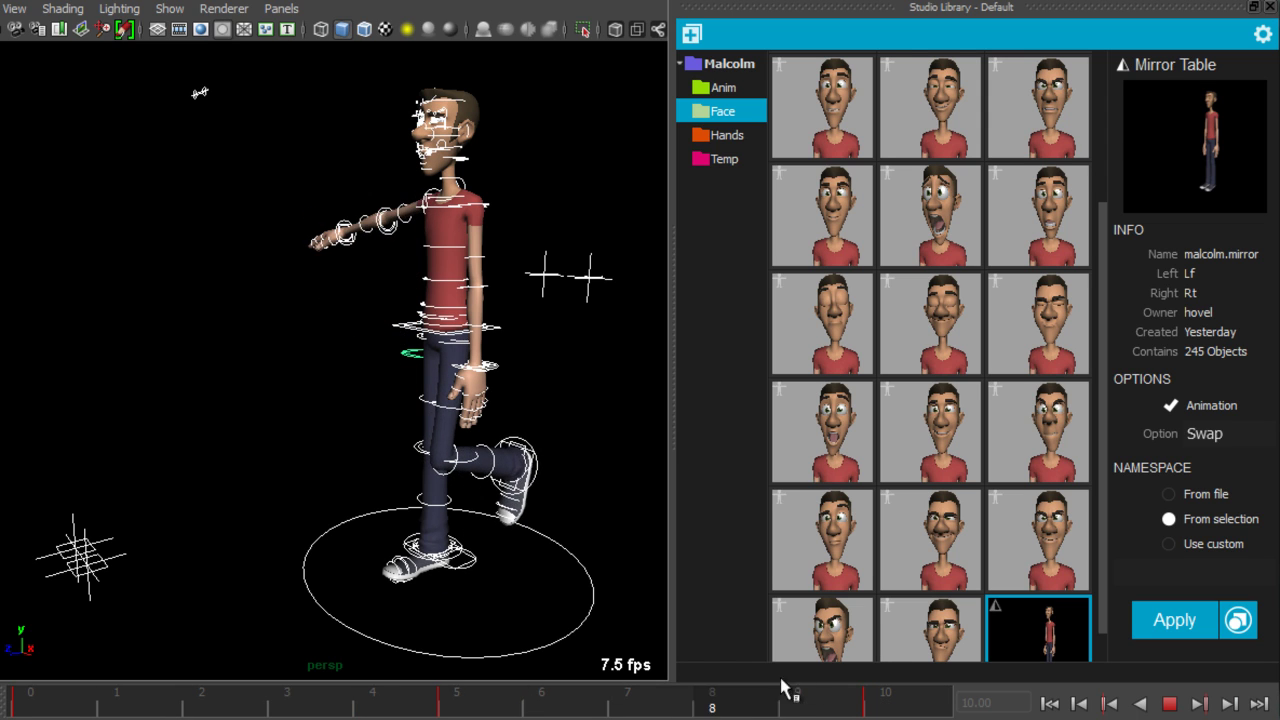
left_click(920, 700)
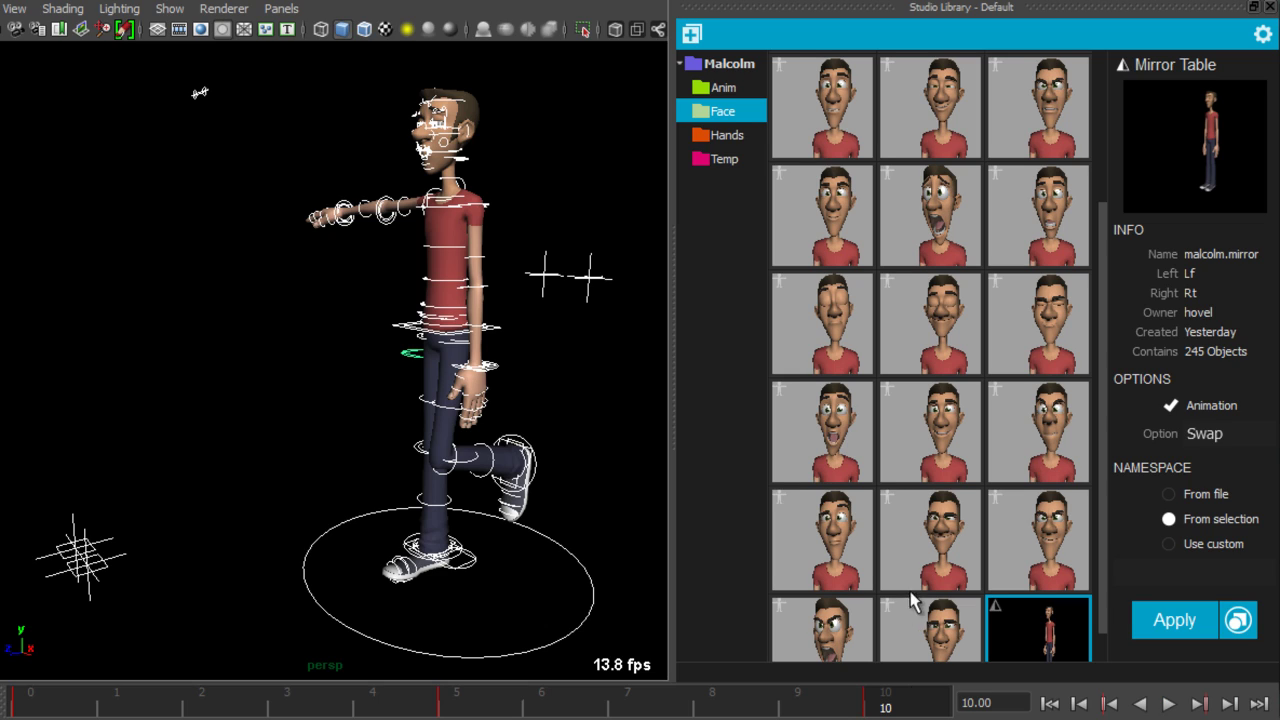
Turn off Animation mirroring and flip the current pose back and forth.
left_click(1197, 414)
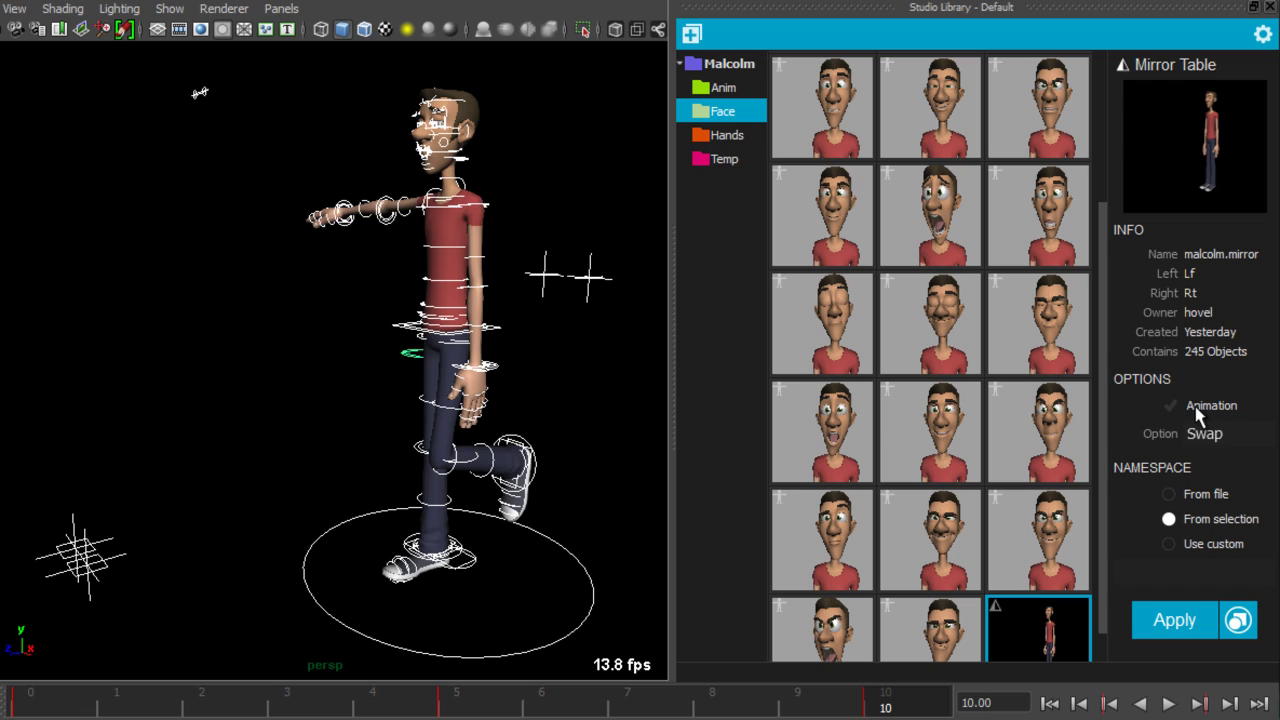
double_click(1043, 628)
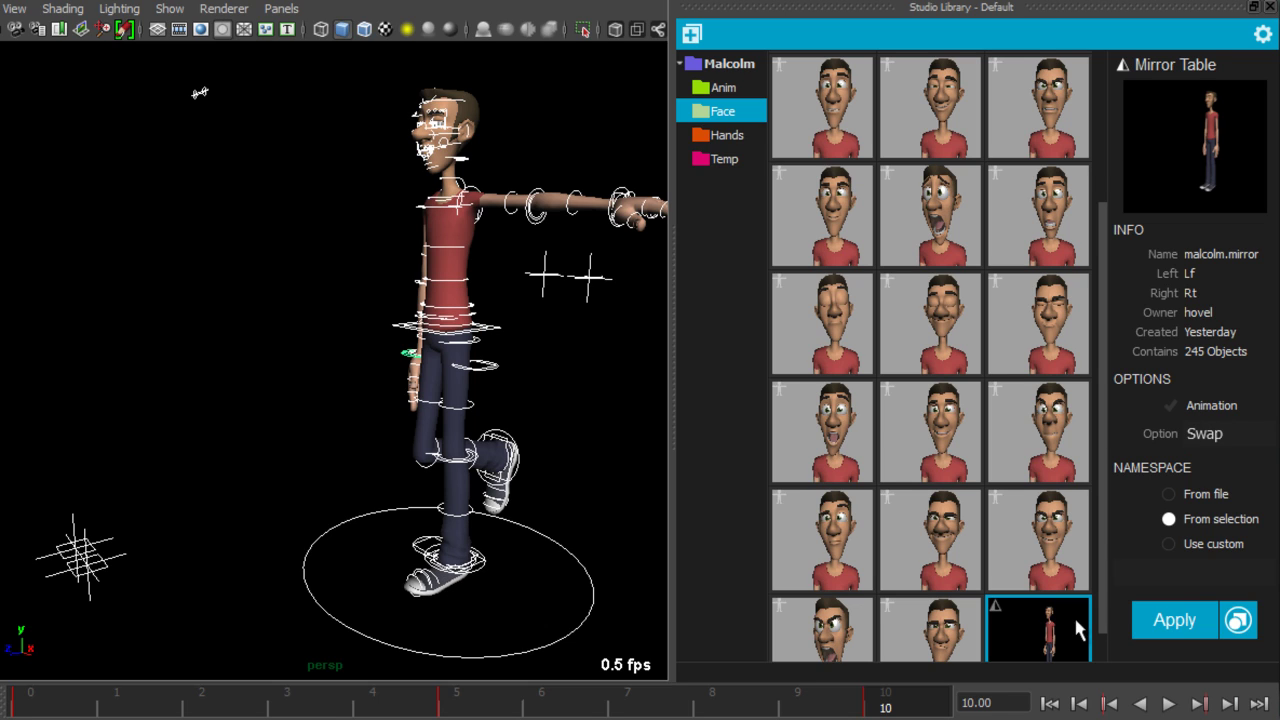
left_click(1170, 623)
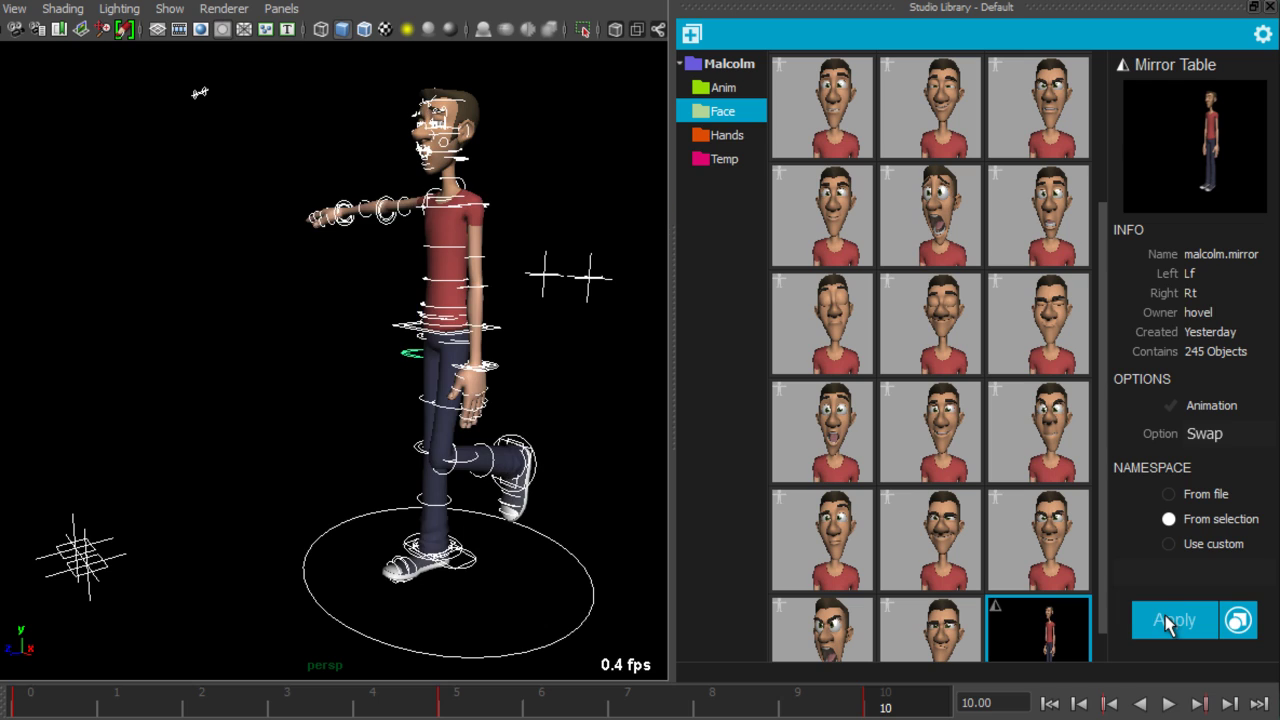
left_click(1170, 623)
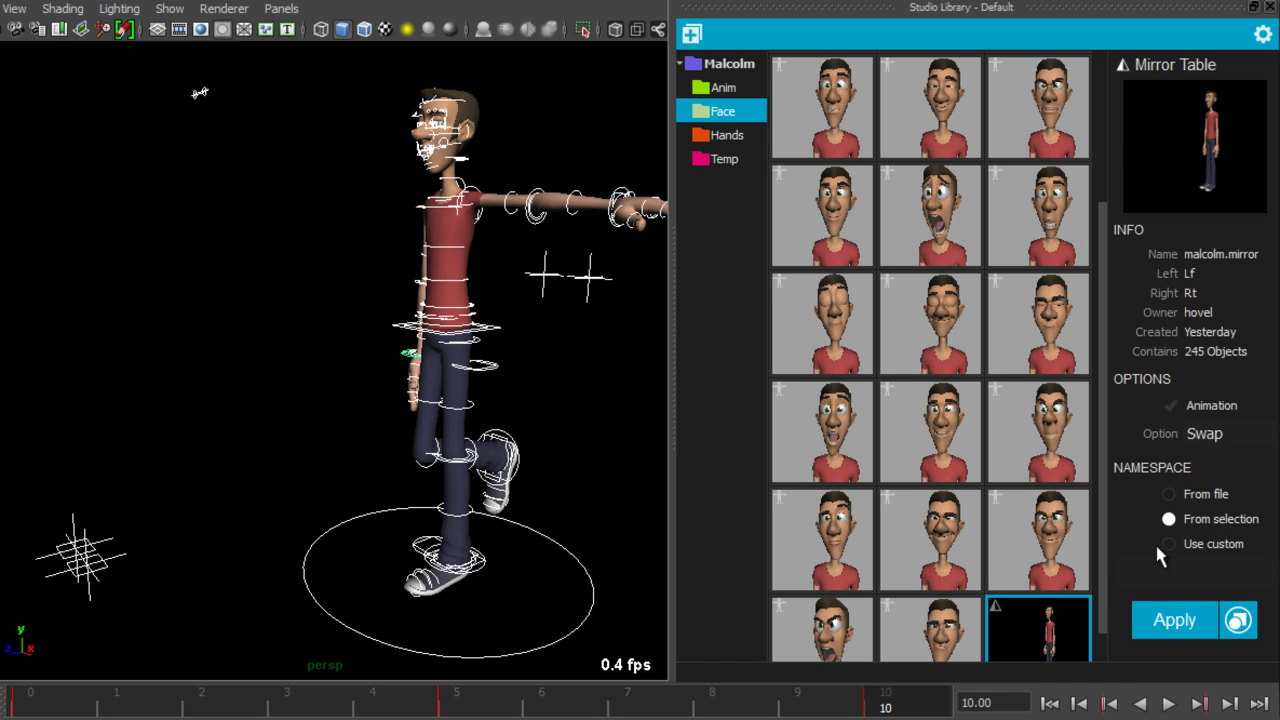
Apply the malcolm mirror table with the Left to right option for a symmetrical pose.
left_click(1203, 437)
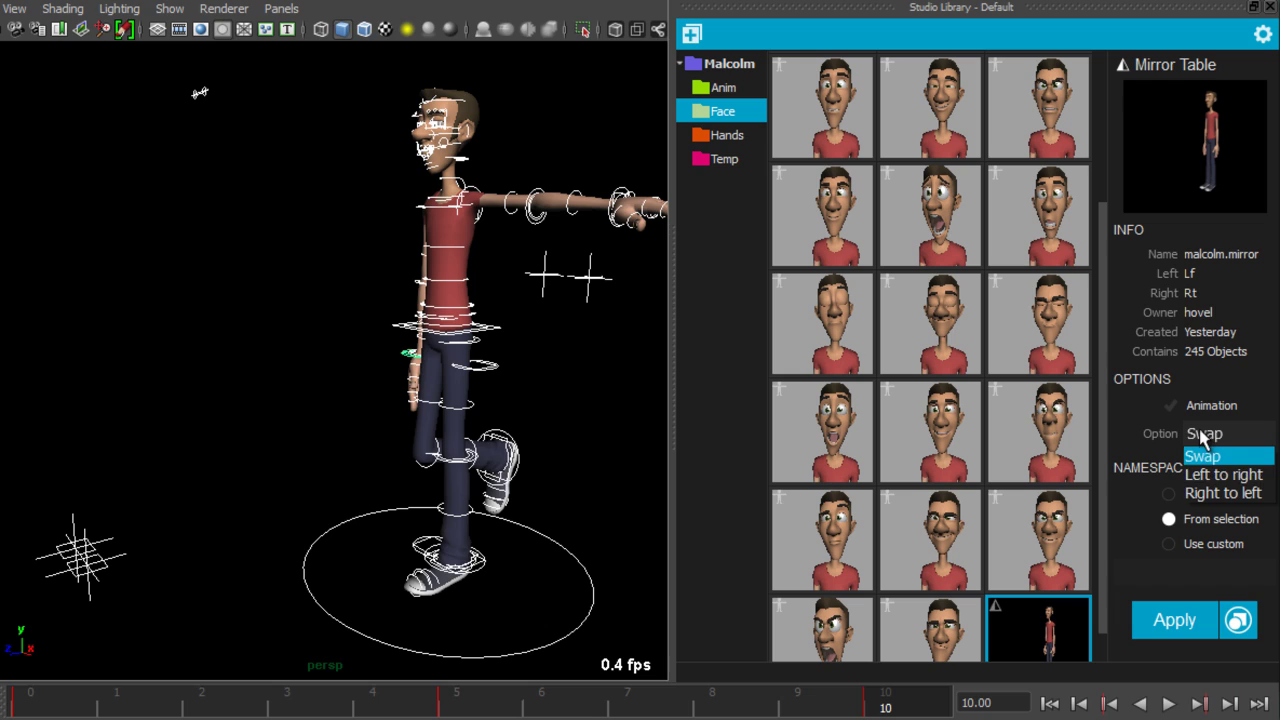
left_click(1218, 475)
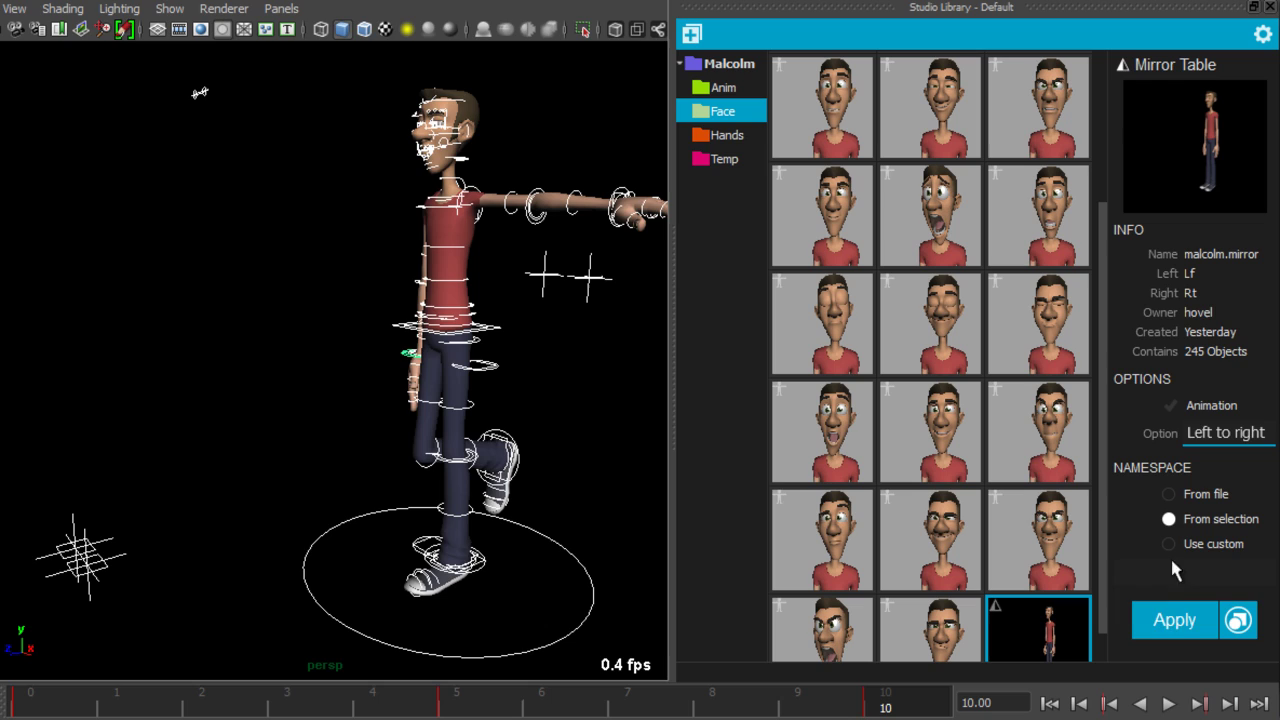
left_click(1166, 616)
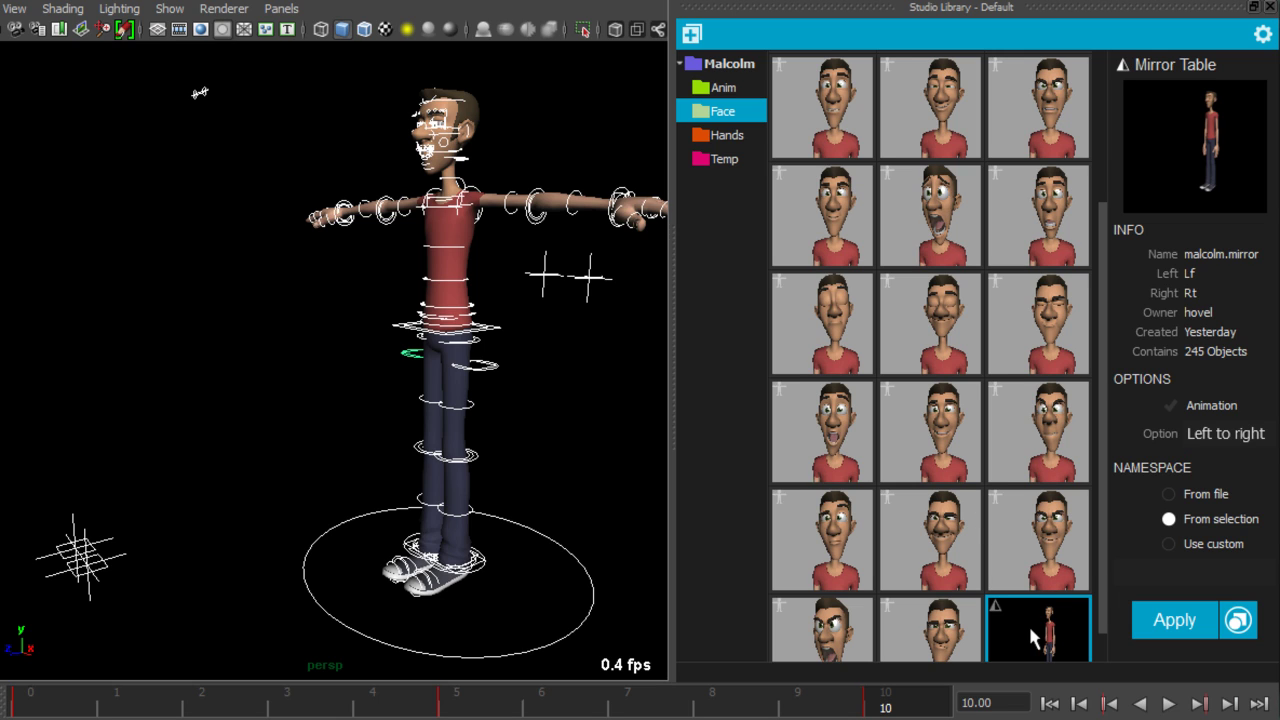
Drag malcolm.mirror from the Face folder onto the Malcolm folder.
left_click_drag(1027, 623, 730, 78)
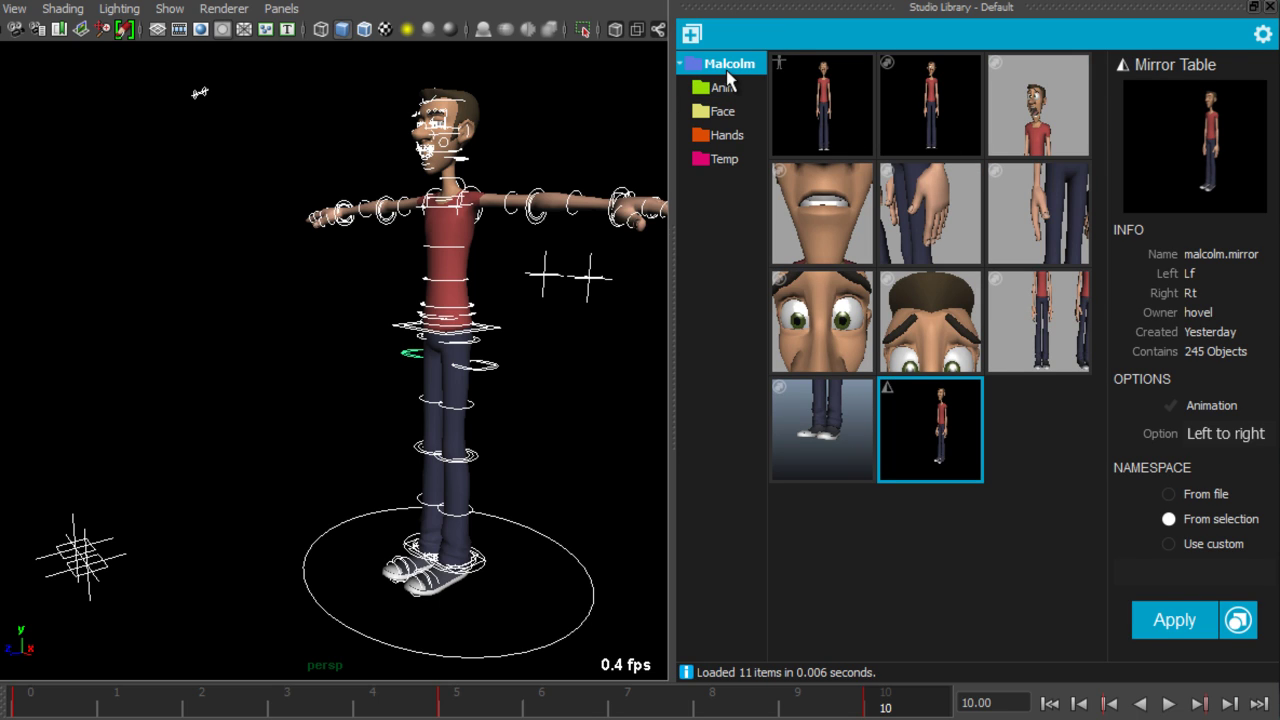